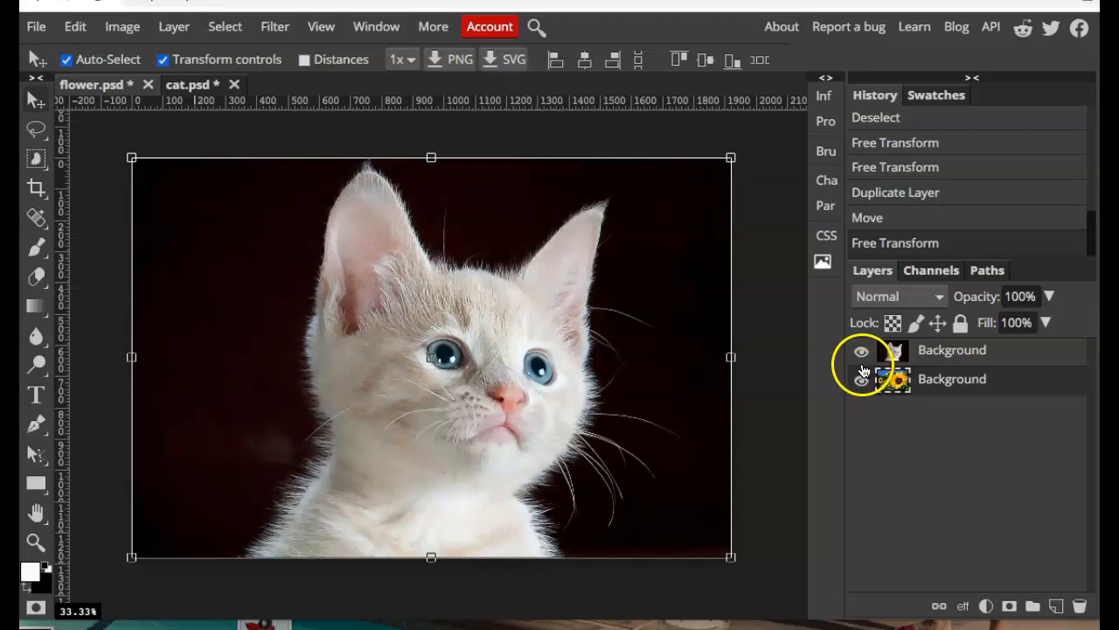
Hide the cat layer to view the sunflower layer beneath it, and show the cat layer again.
{"action": "left_click", "coordinate": [957, 352]}
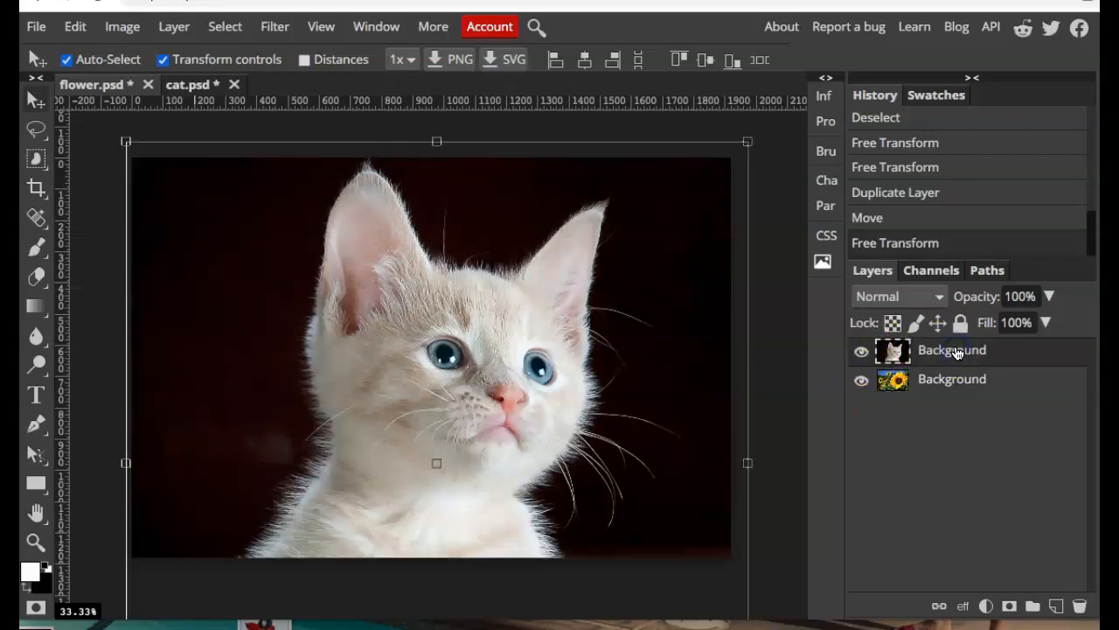
{"action": "left_click", "coordinate": [862, 353]}
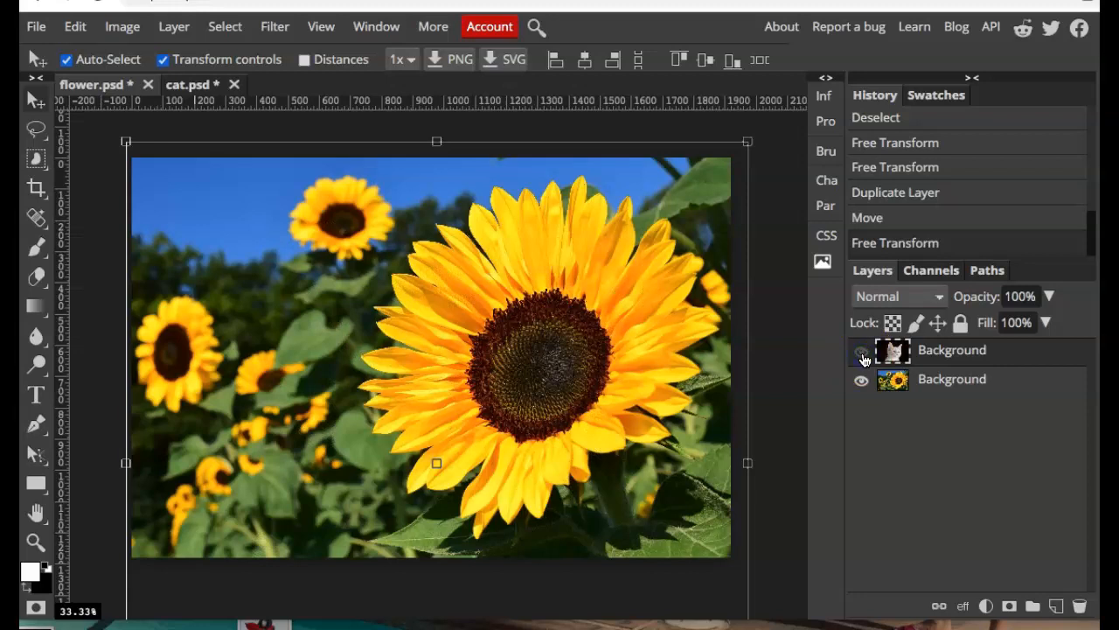
{"action": "left_click", "coordinate": [960, 379]}
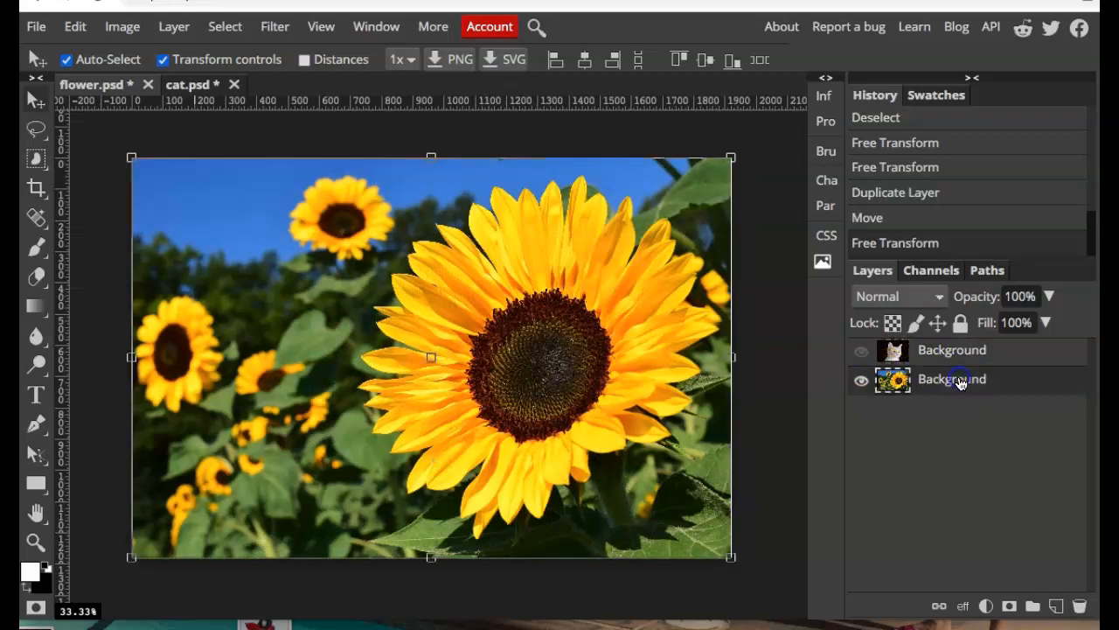
{"action": "left_click", "coordinate": [861, 353]}
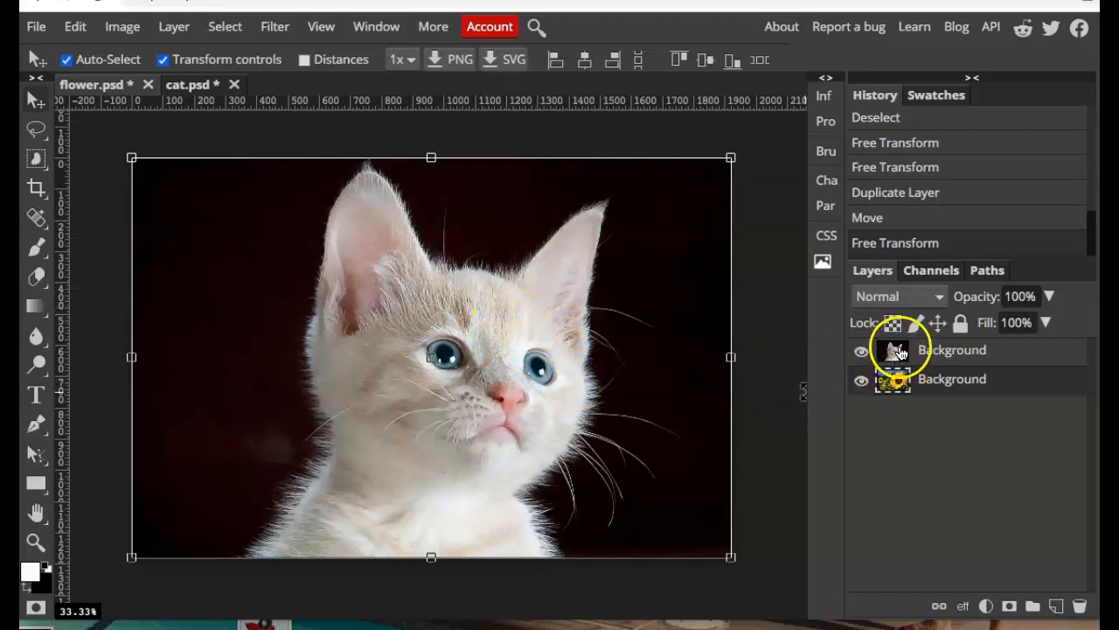
{"action": "left_click", "coordinate": [902, 385]}
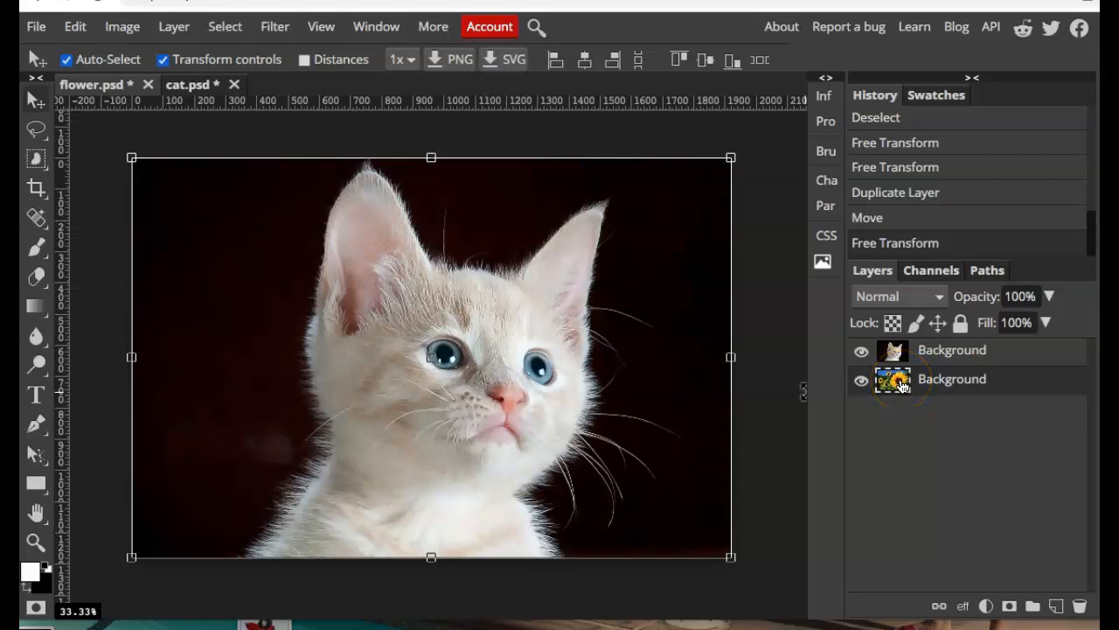
{"action": "left_click", "coordinate": [32, 577]}
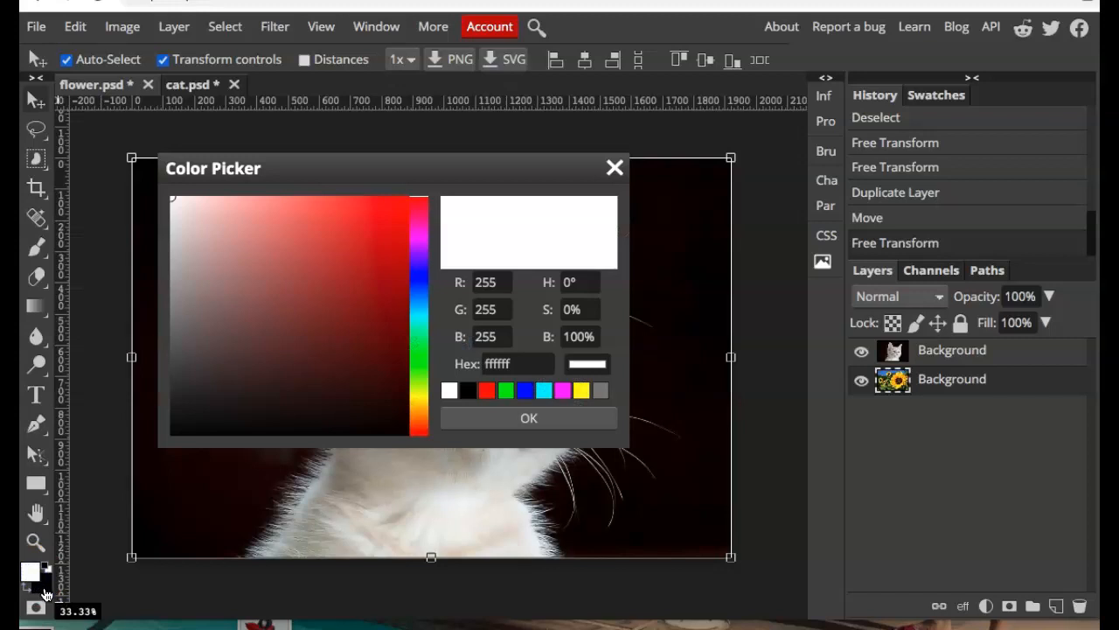
{"action": "left_click", "coordinate": [615, 168]}
{"action": "left_click", "coordinate": [387, 370]}
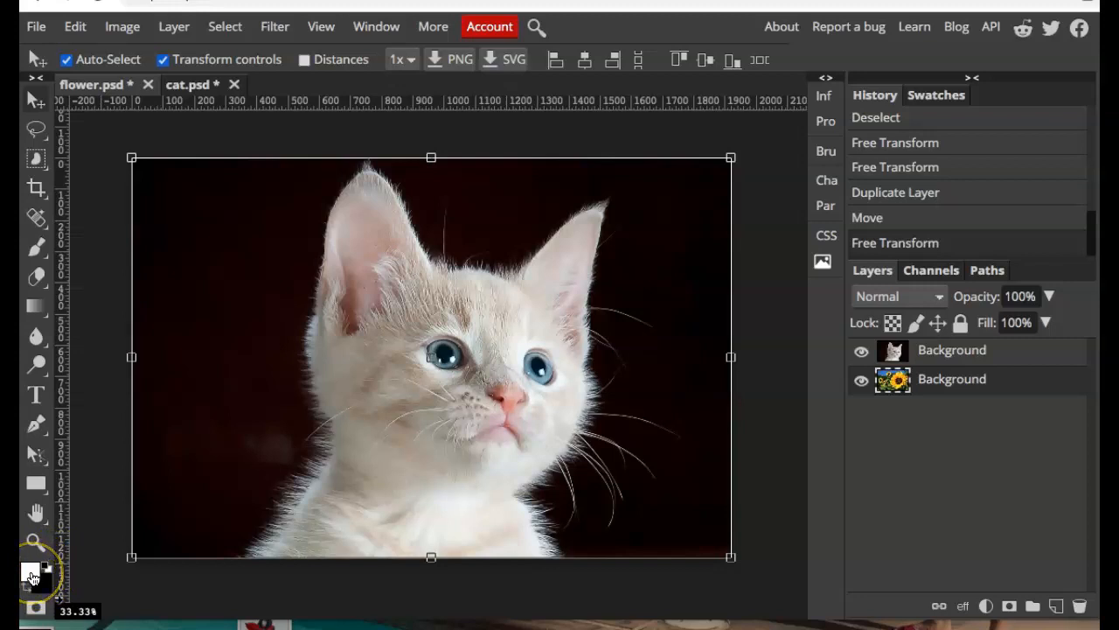
Make black the foreground color and add a raster mask to the cat layer.
{"action": "left_click", "coordinate": [30, 577]}
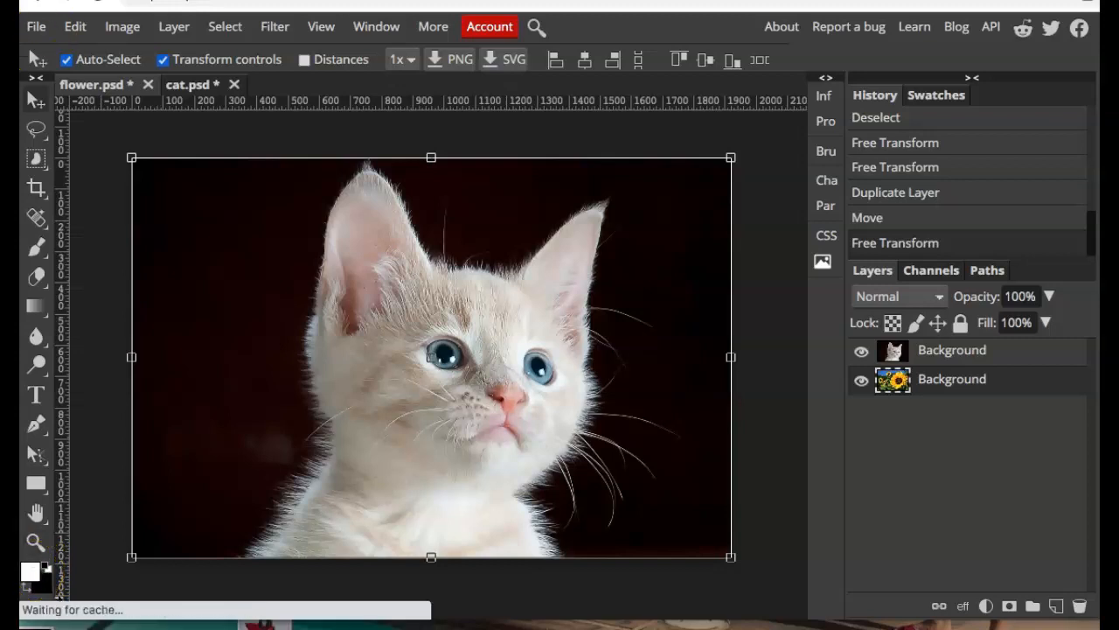
{"action": "left_click", "coordinate": [957, 354]}
{"action": "left_click", "coordinate": [1033, 359]}
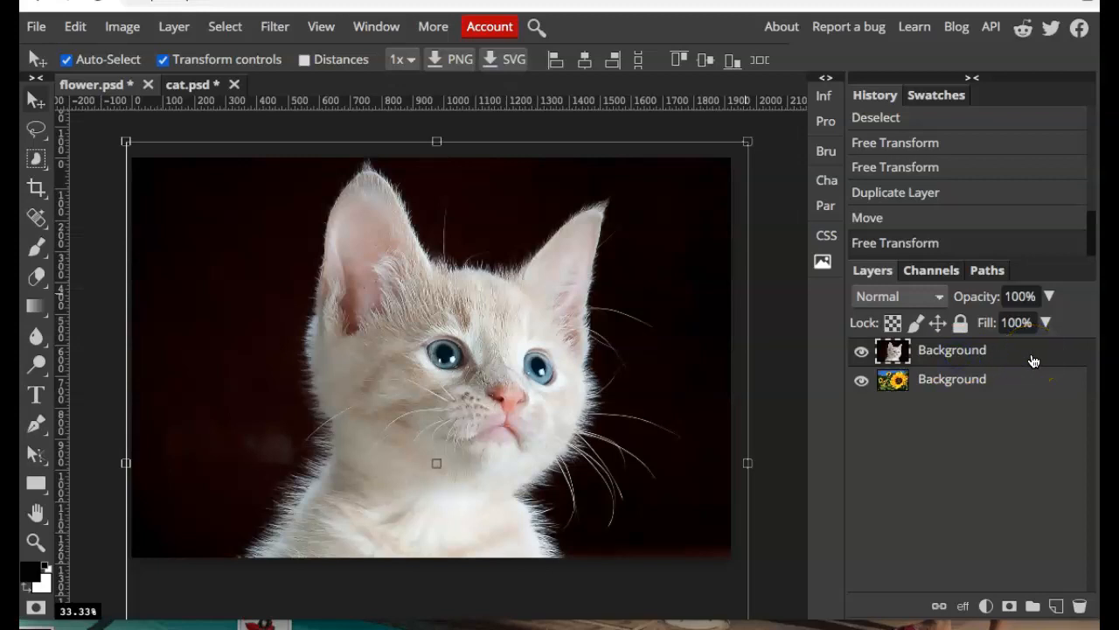
{"action": "left_click", "coordinate": [957, 378]}
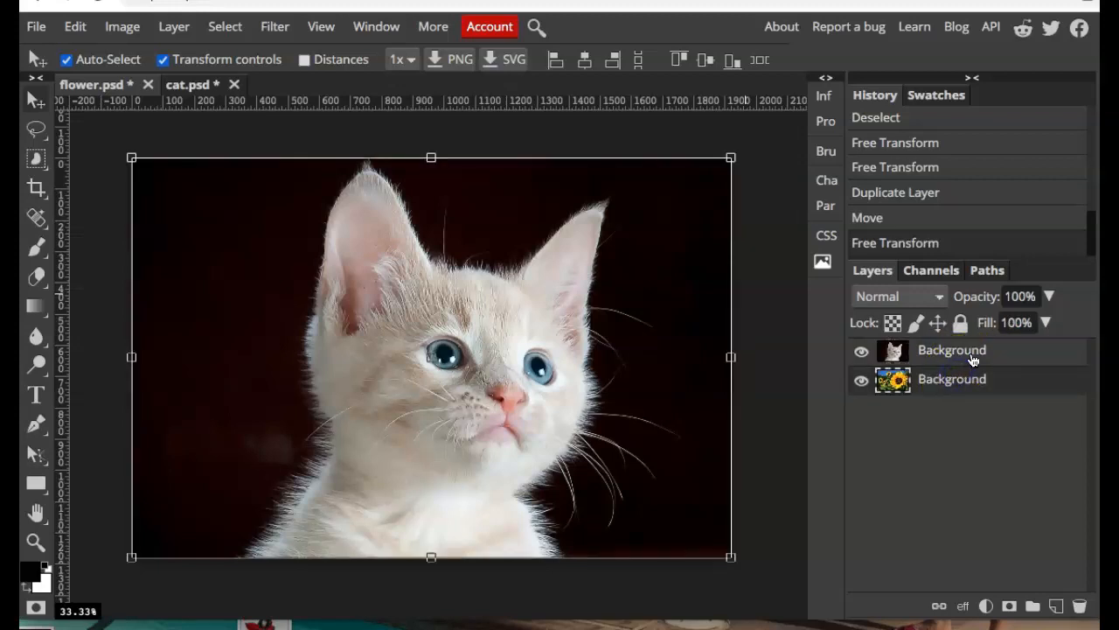
{"action": "left_click", "coordinate": [973, 359]}
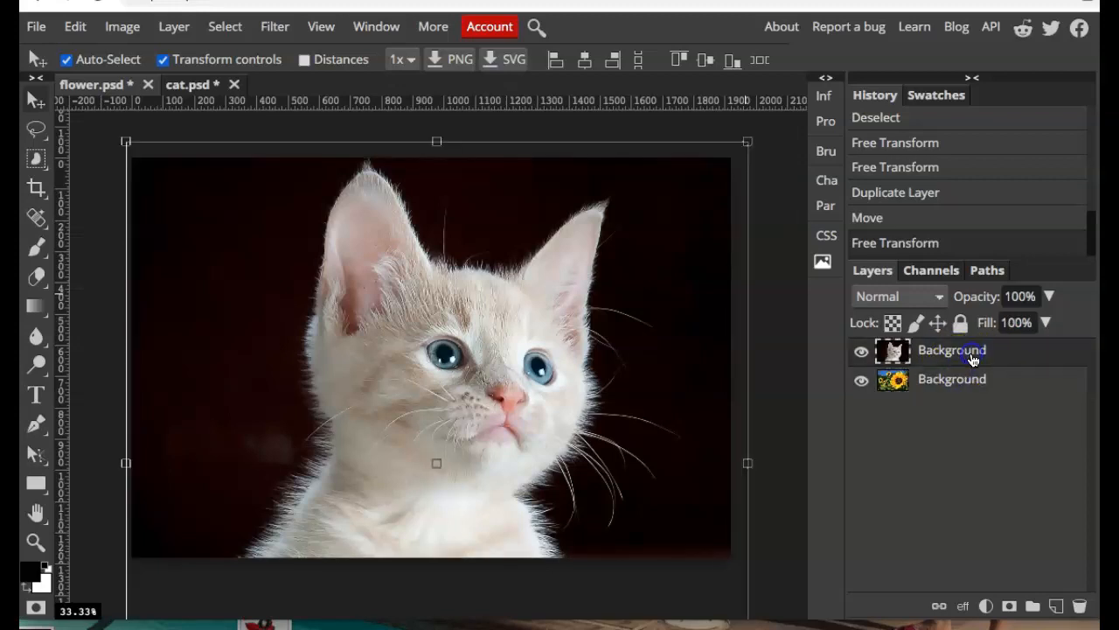
{"action": "left_click", "coordinate": [1010, 606]}
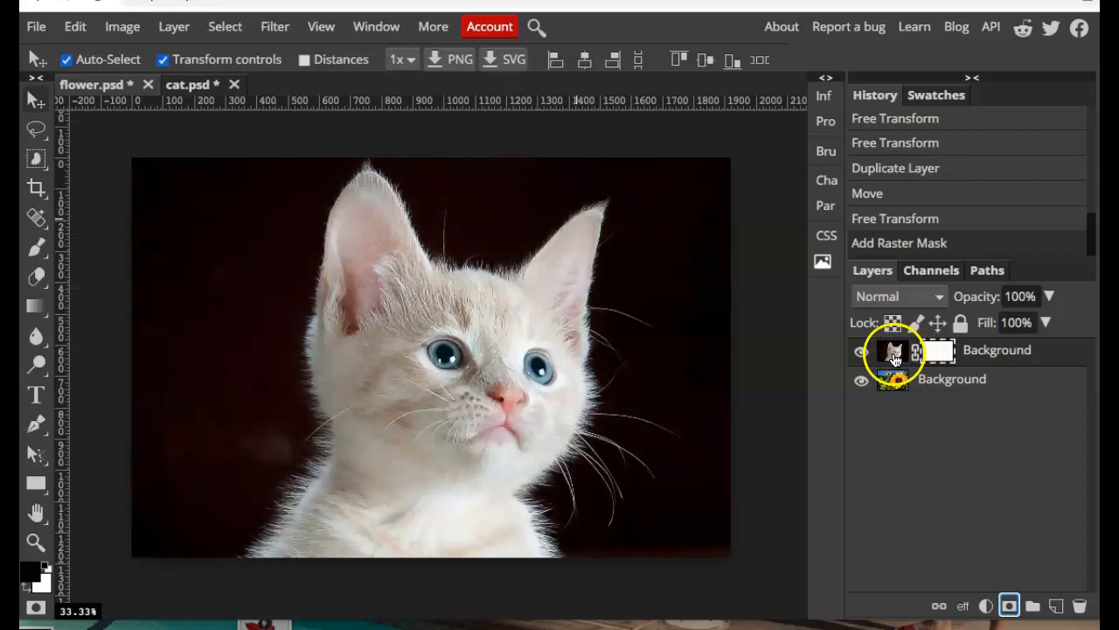
Target the cat layer's mask and set the Brush tool to 91 px size and 88% hardness.
{"action": "left_click", "coordinate": [931, 351]}
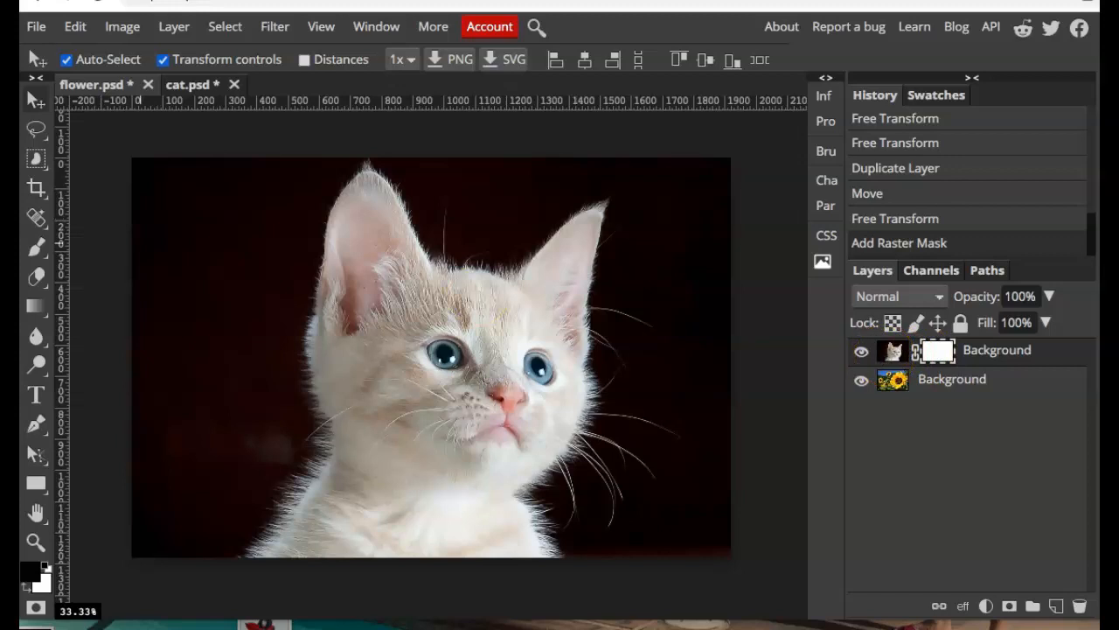
{"action": "left_click", "coordinate": [31, 577]}
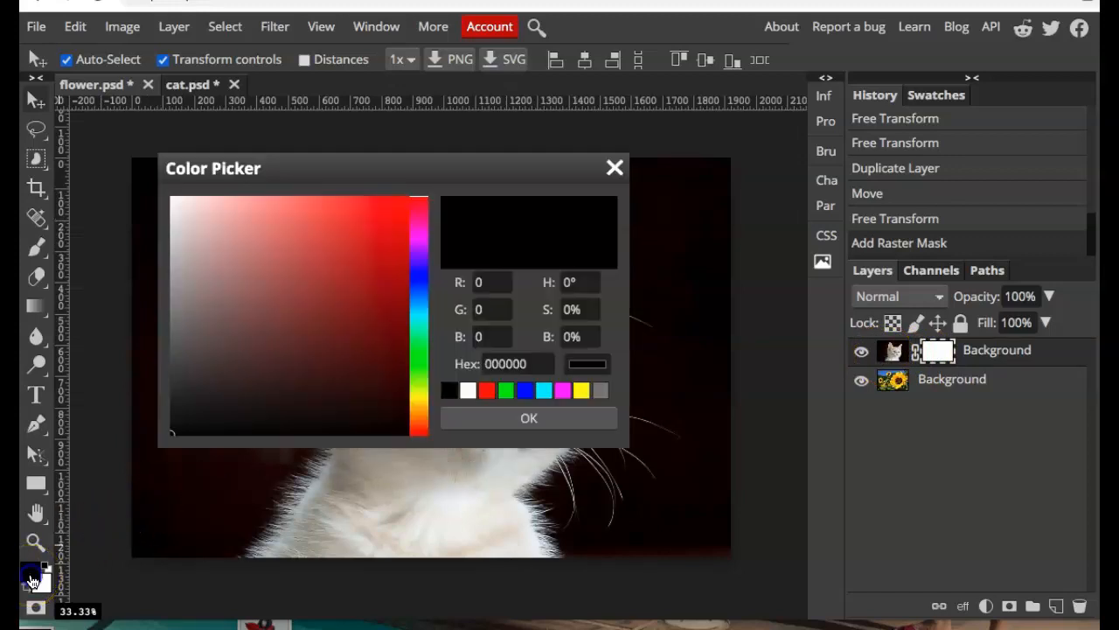
{"action": "left_click", "coordinate": [612, 168]}
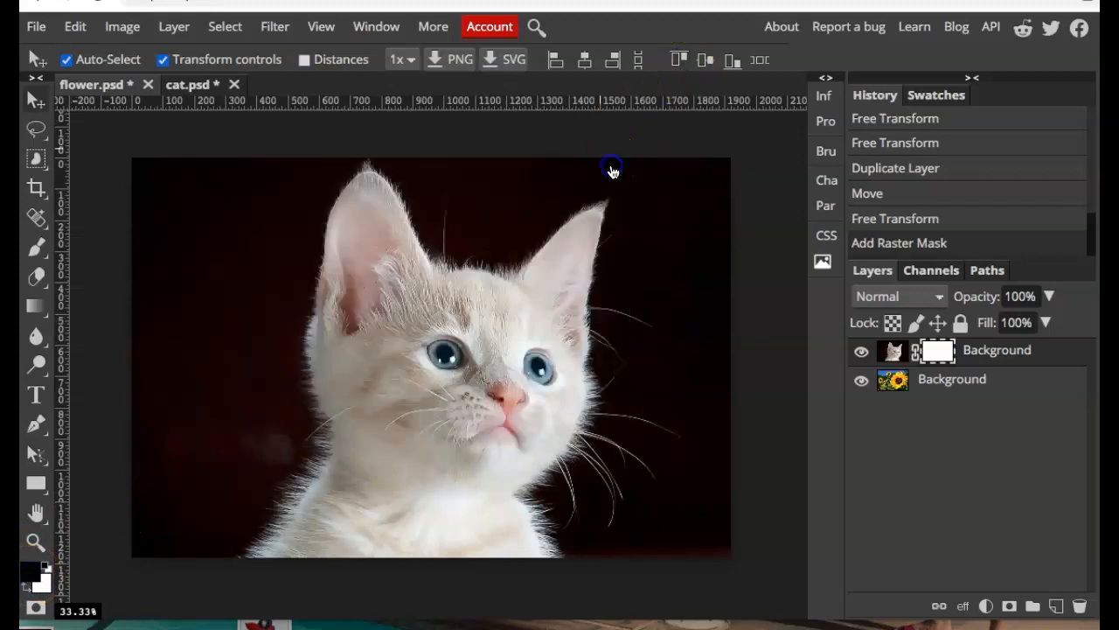
{"action": "left_click", "coordinate": [38, 250]}
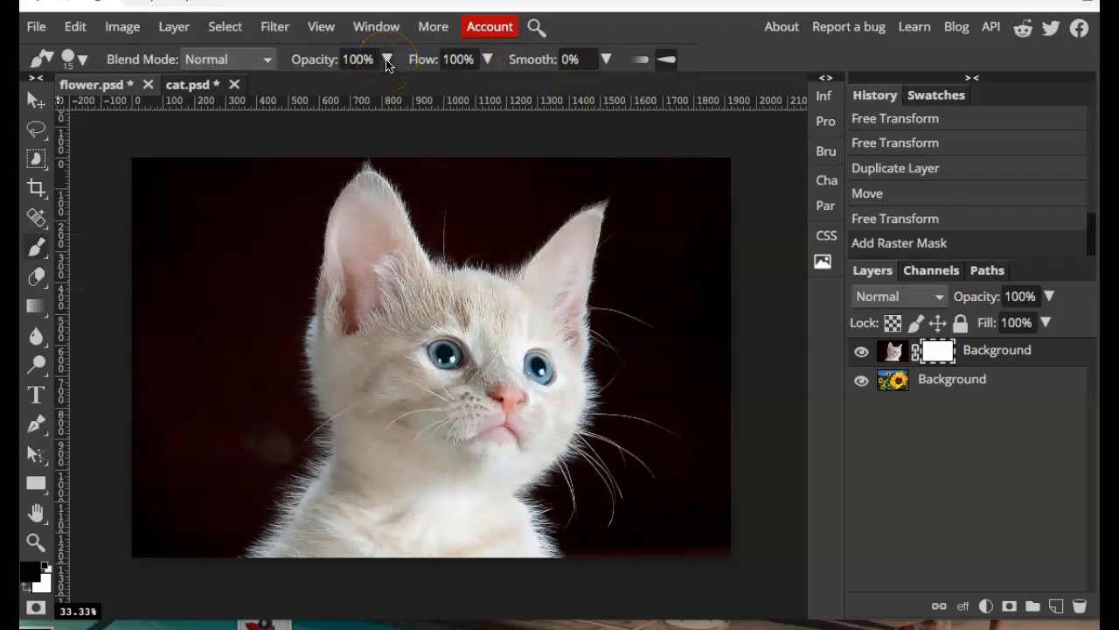
{"action": "left_click", "coordinate": [83, 60]}
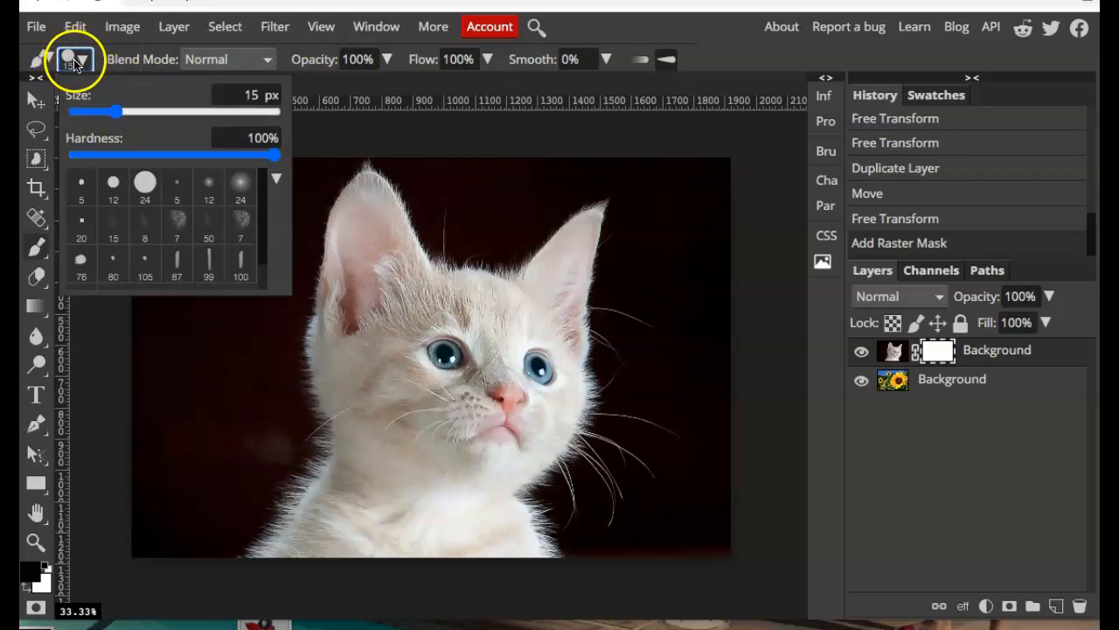
{"action": "left_click_drag", "start_coordinate": [119, 120], "coordinate": [147, 122]}
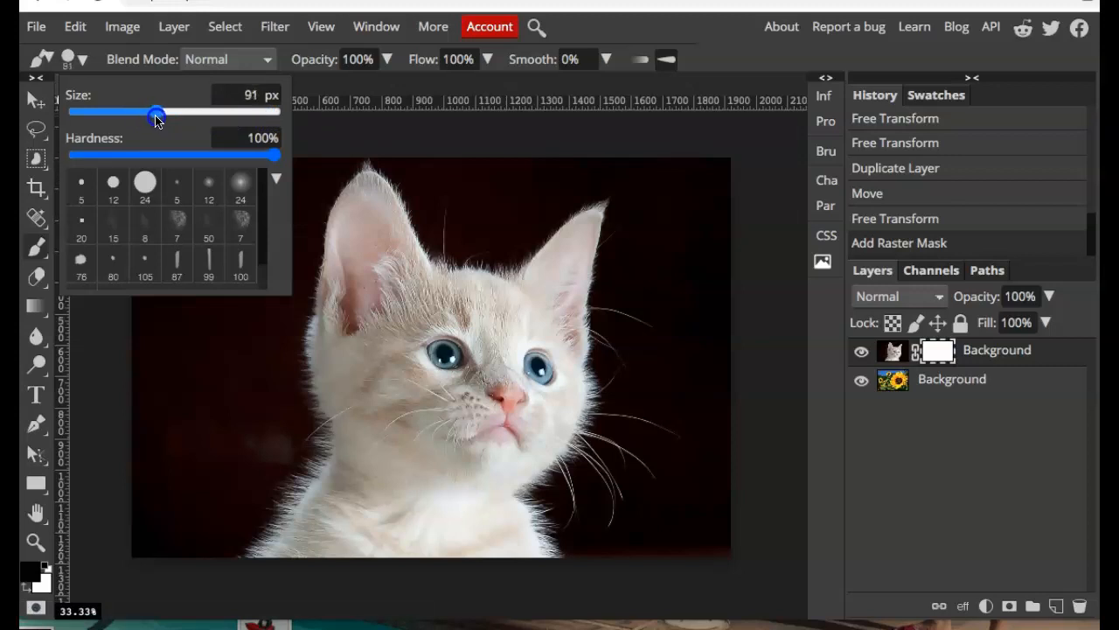
{"action": "left_click_drag", "start_coordinate": [276, 157], "coordinate": [250, 168]}
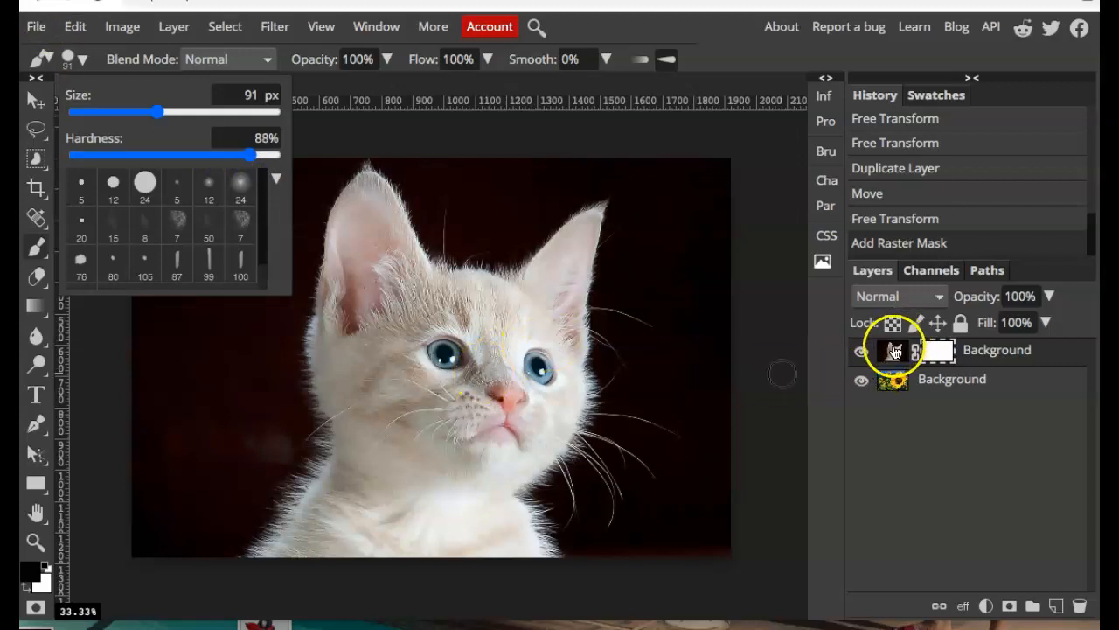
Try painting black rings over the cat's face on the mask and on the image itself, undoing each stroke.
{"action": "mouse_move", "coordinate": [472, 300]}
{"action": "left_mouse_down"}
{"action": "mouse_move", "coordinate": [527, 352]}
{"action": "mouse_move", "coordinate": [511, 414]}
{"action": "mouse_move", "coordinate": [455, 427]}
{"action": "mouse_move", "coordinate": [395, 335]}
{"action": "mouse_move", "coordinate": [437, 290]}
{"action": "mouse_move", "coordinate": [495, 327]}
{"action": "left_mouse_up"}
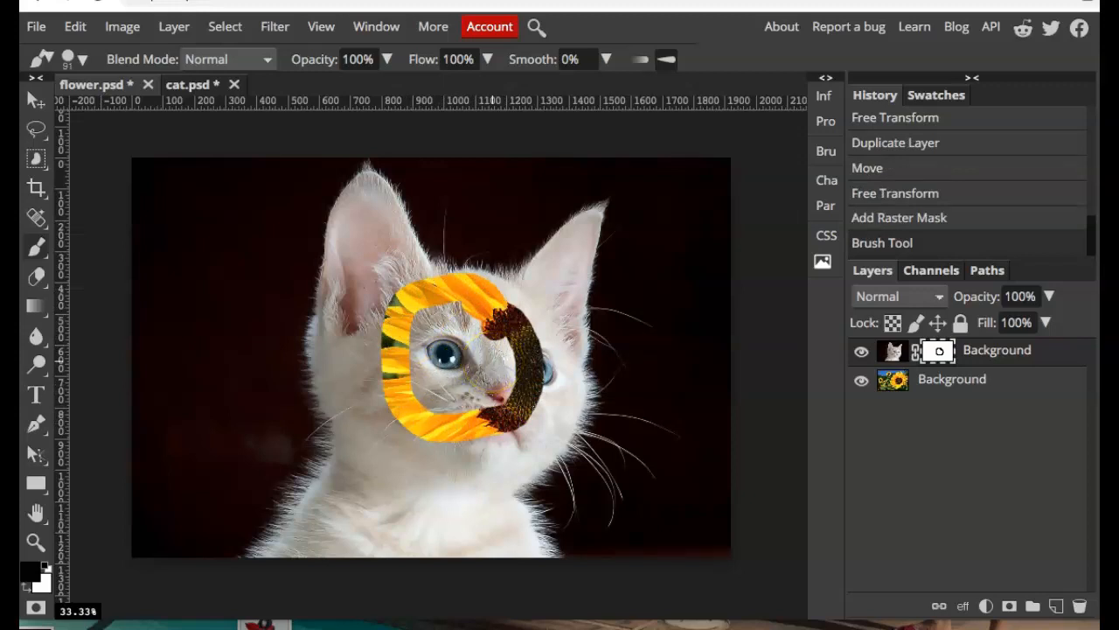
{"action": "key", "text": "ctrl+z"}
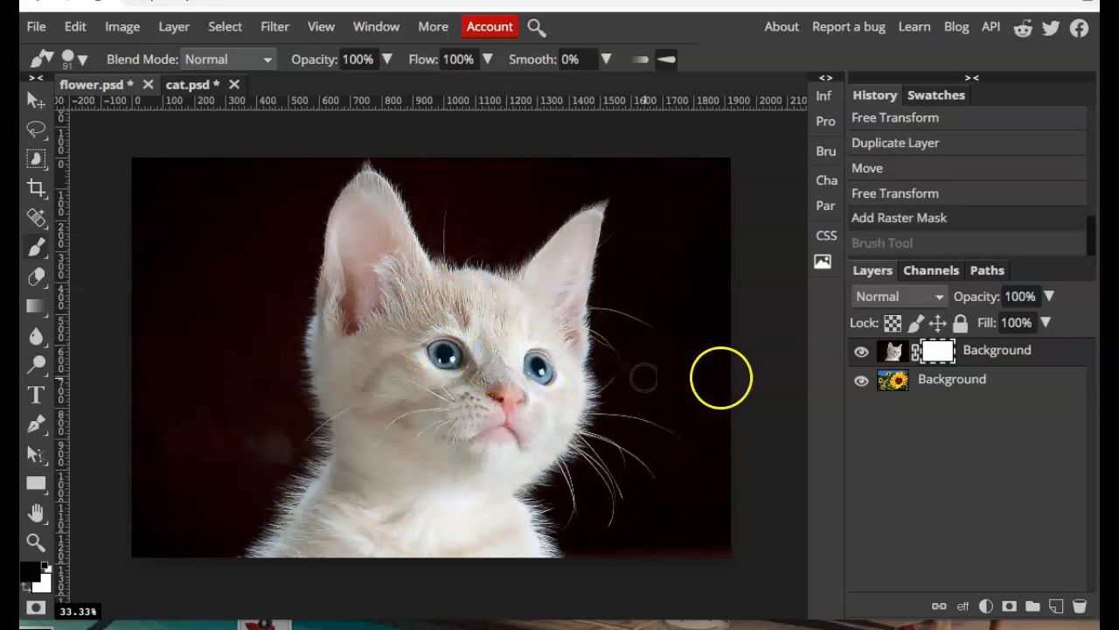
{"action": "left_click", "coordinate": [881, 354]}
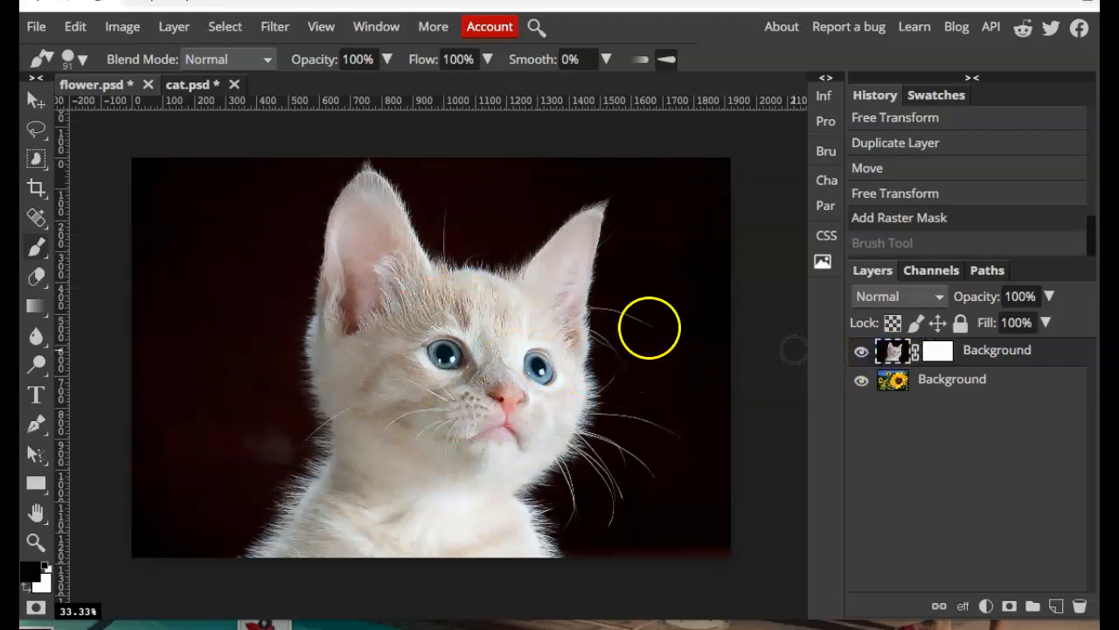
{"action": "mouse_move", "coordinate": [409, 304]}
{"action": "left_mouse_down"}
{"action": "mouse_move", "coordinate": [478, 319]}
{"action": "mouse_move", "coordinate": [478, 389]}
{"action": "mouse_move", "coordinate": [410, 406]}
{"action": "mouse_move", "coordinate": [390, 355]}
{"action": "mouse_move", "coordinate": [422, 323]}
{"action": "left_mouse_up"}
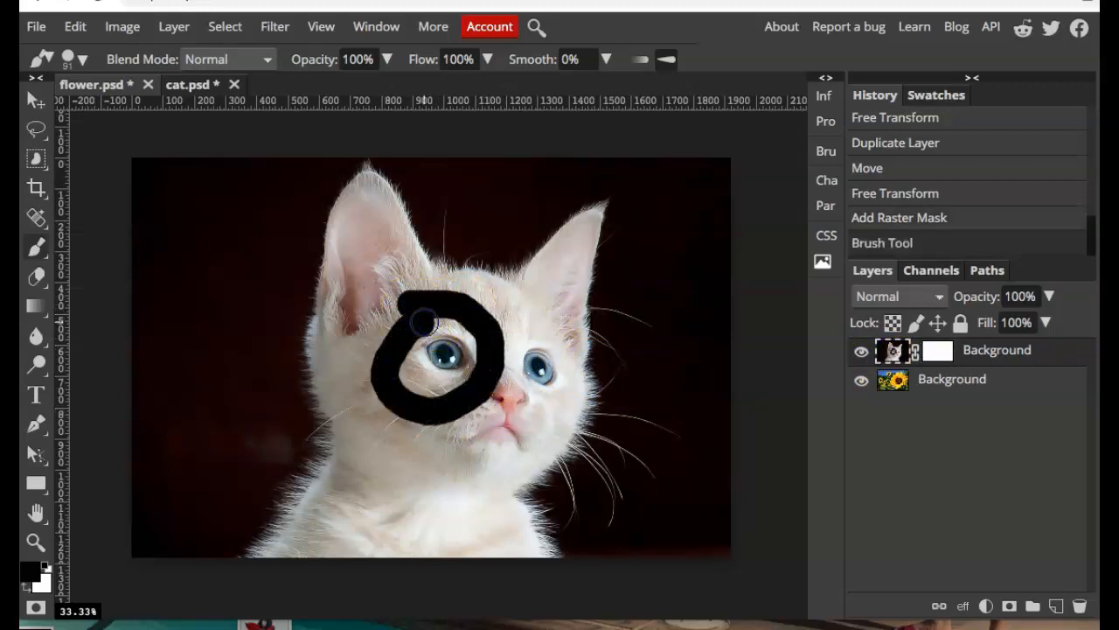
{"action": "key", "text": "ctrl+z"}
Target the cat layer's mask again and try a black stroke across the cat's larger ear, undoing it.
{"action": "left_click", "coordinate": [935, 356]}
{"action": "left_click", "coordinate": [939, 354]}
{"action": "left_click", "coordinate": [892, 354]}
{"action": "left_click", "coordinate": [936, 357]}
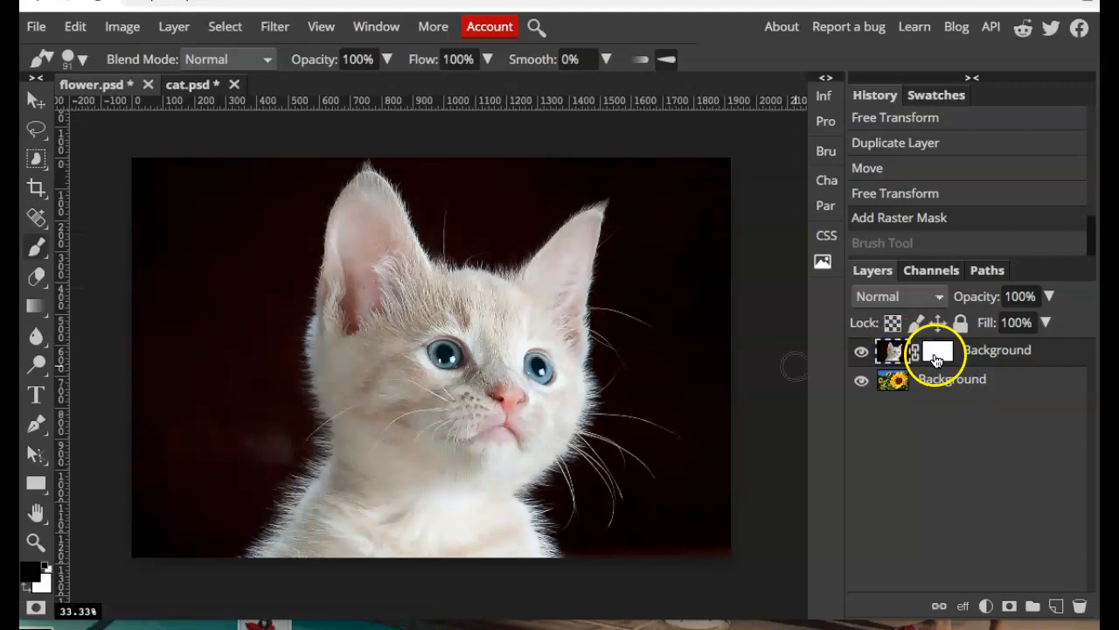
{"action": "left_click", "coordinate": [933, 352]}
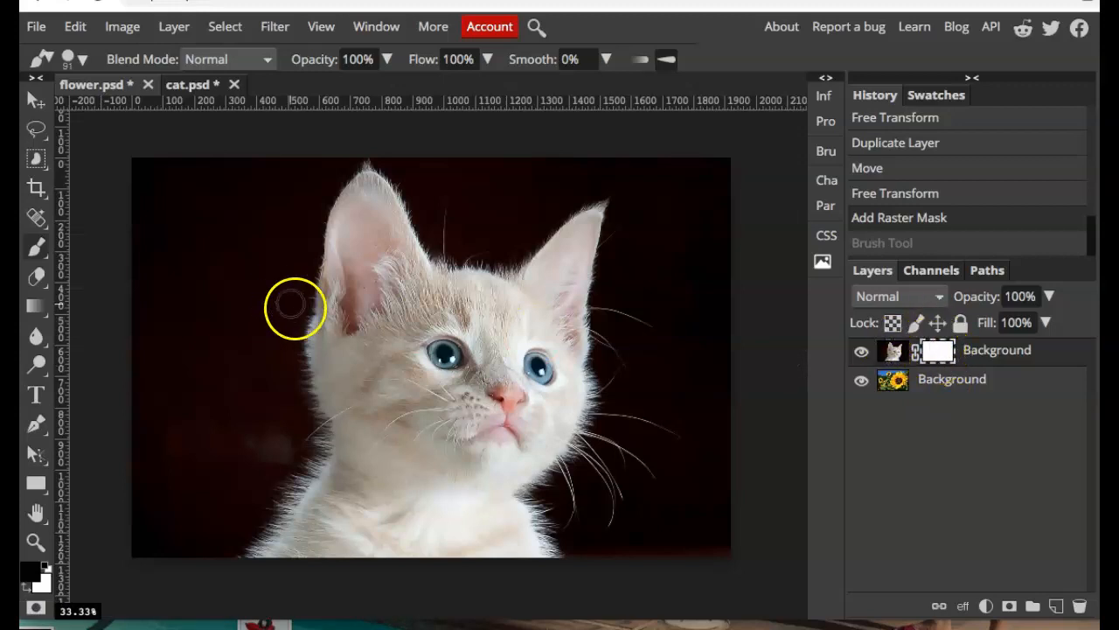
{"action": "mouse_move", "coordinate": [390, 308]}
{"action": "left_mouse_down"}
{"action": "mouse_move", "coordinate": [399, 315]}
{"action": "mouse_move", "coordinate": [376, 246]}
{"action": "left_mouse_up"}
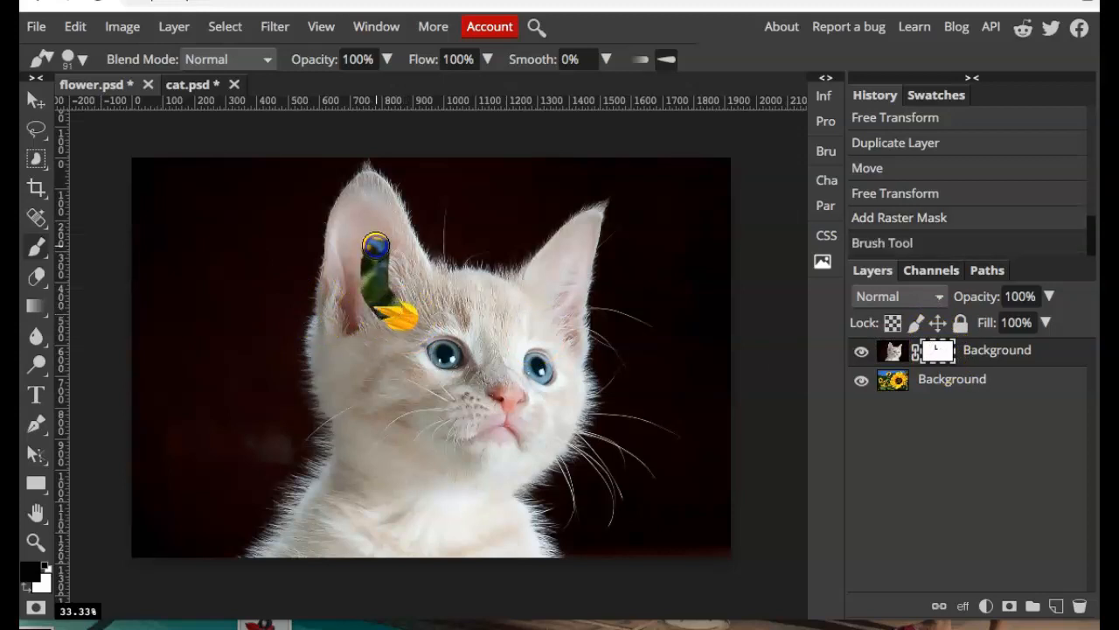
{"action": "key", "text": "ctrl+z"}
Paint black on the mask over the dark background left of the cat to reveal the sunflower field.
{"action": "mouse_move", "coordinate": [323, 190]}
{"action": "left_mouse_down"}
{"action": "mouse_move", "coordinate": [293, 329]}
{"action": "mouse_move", "coordinate": [310, 432]}
{"action": "mouse_move", "coordinate": [283, 478]}
{"action": "left_mouse_up"}
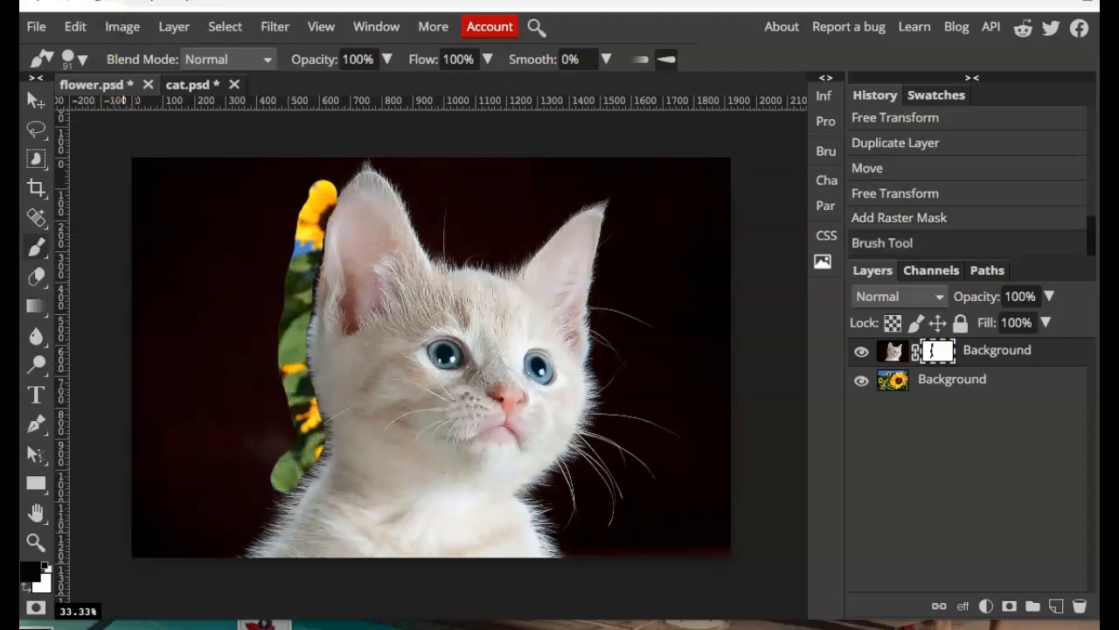
{"action": "mouse_move", "coordinate": [300, 225]}
{"action": "left_mouse_down"}
{"action": "mouse_move", "coordinate": [249, 379]}
{"action": "mouse_move", "coordinate": [239, 290]}
{"action": "mouse_move", "coordinate": [274, 197]}
{"action": "mouse_move", "coordinate": [244, 398]}
{"action": "mouse_move", "coordinate": [264, 289]}
{"action": "mouse_move", "coordinate": [265, 430]}
{"action": "mouse_move", "coordinate": [269, 381]}
{"action": "mouse_move", "coordinate": [288, 421]}
{"action": "mouse_move", "coordinate": [282, 360]}
{"action": "mouse_move", "coordinate": [265, 454]}
{"action": "mouse_move", "coordinate": [275, 463]}
{"action": "mouse_move", "coordinate": [217, 536]}
{"action": "mouse_move", "coordinate": [269, 483]}
{"action": "mouse_move", "coordinate": [213, 568]}
{"action": "mouse_move", "coordinate": [295, 470]}
{"action": "mouse_move", "coordinate": [198, 539]}
{"action": "mouse_move", "coordinate": [212, 498]}
{"action": "mouse_move", "coordinate": [262, 438]}
{"action": "mouse_move", "coordinate": [169, 551]}
{"action": "mouse_move", "coordinate": [241, 451]}
{"action": "mouse_move", "coordinate": [123, 580]}
{"action": "mouse_move", "coordinate": [218, 442]}
{"action": "left_mouse_up"}
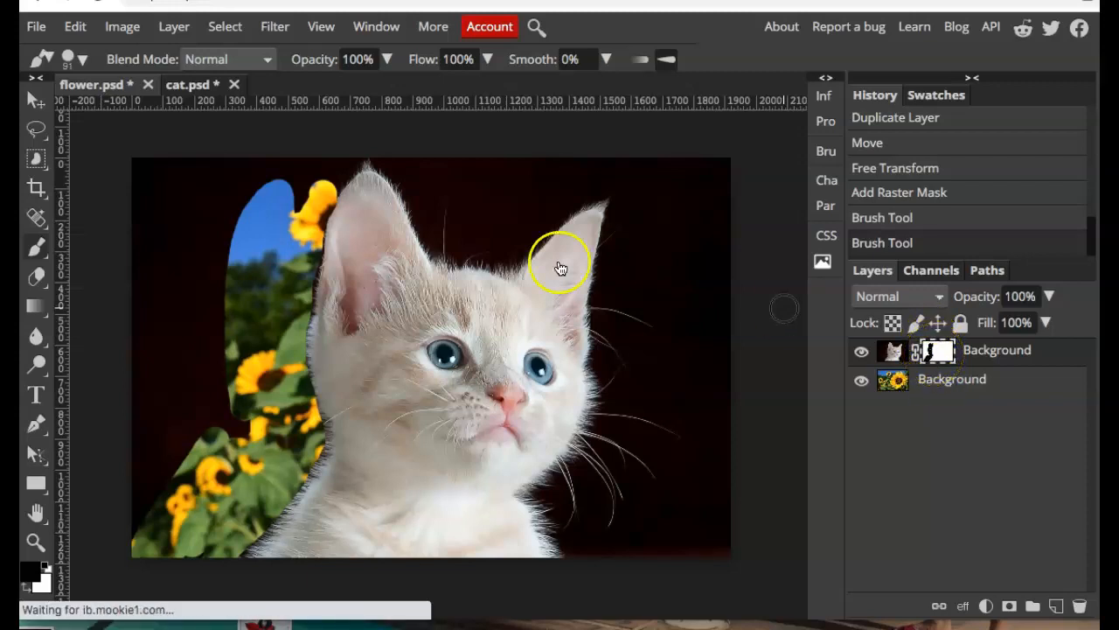
{"action": "left_click_drag", "start_coordinate": [296, 191], "coordinate": [167, 180]}
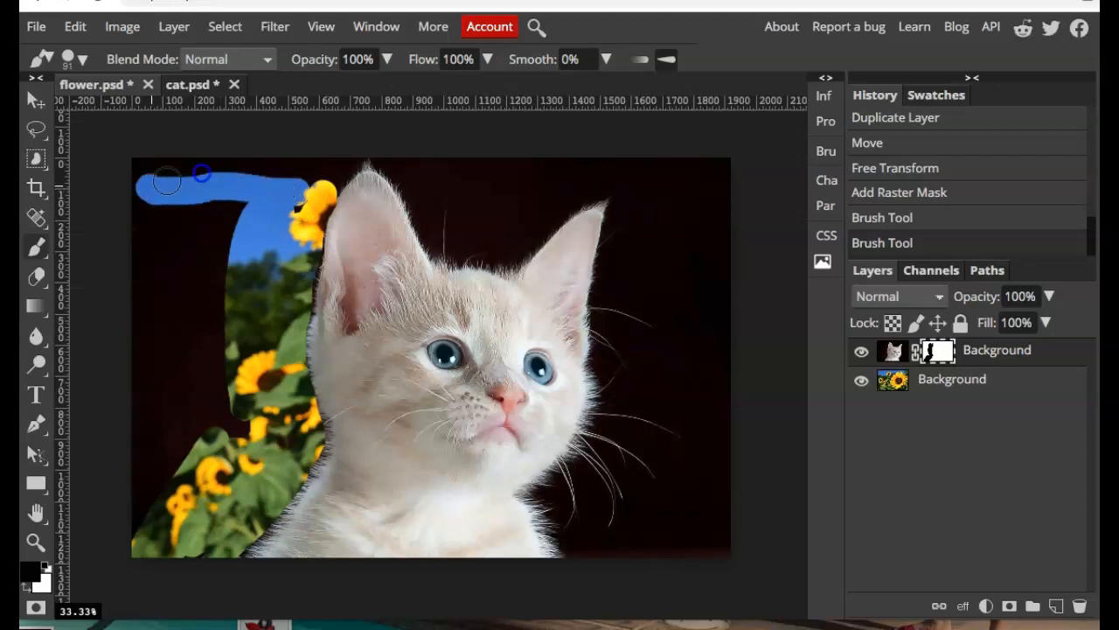
{"action": "left_click_drag", "start_coordinate": [300, 179], "coordinate": [137, 164]}
{"action": "mouse_move", "coordinate": [213, 221]}
{"action": "left_mouse_down"}
{"action": "mouse_move", "coordinate": [191, 278]}
{"action": "mouse_move", "coordinate": [175, 251]}
{"action": "mouse_move", "coordinate": [195, 230]}
{"action": "mouse_move", "coordinate": [192, 212]}
{"action": "mouse_move", "coordinate": [162, 479]}
{"action": "mouse_move", "coordinate": [140, 489]}
{"action": "mouse_move", "coordinate": [160, 237]}
{"action": "mouse_move", "coordinate": [175, 192]}
{"action": "left_mouse_up"}
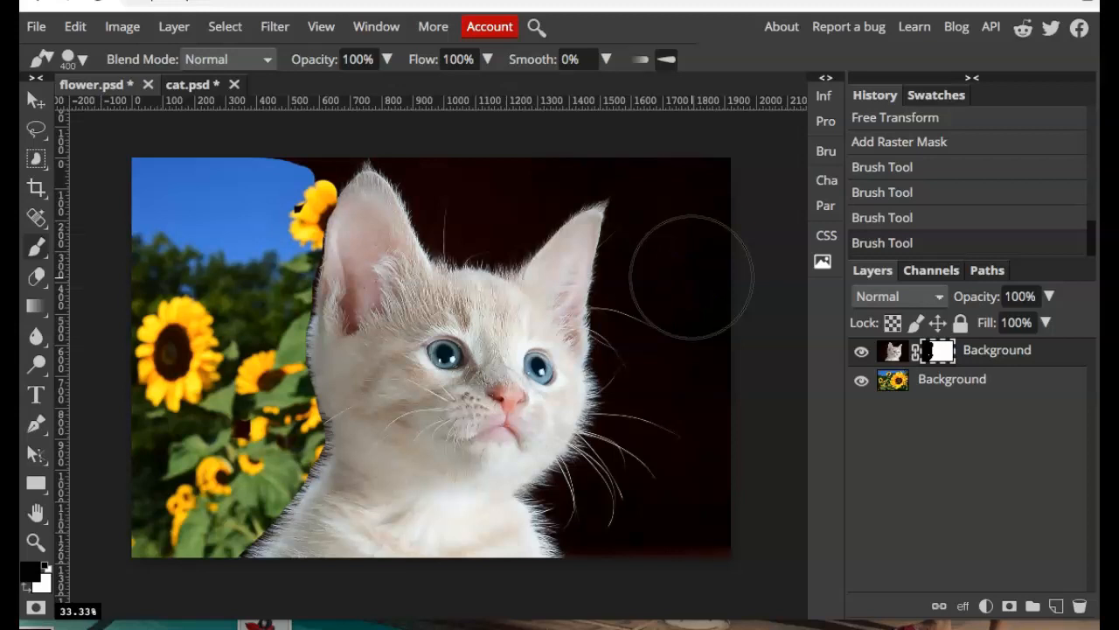
Reduce the brush to 300 px and paint black on the mask down the right side of the picture.
{"action": "key", "text": "bracketleft"}
{"action": "key", "text": "bracketleft"}
{"action": "left_click_drag", "start_coordinate": [676, 223], "coordinate": [677, 570]}
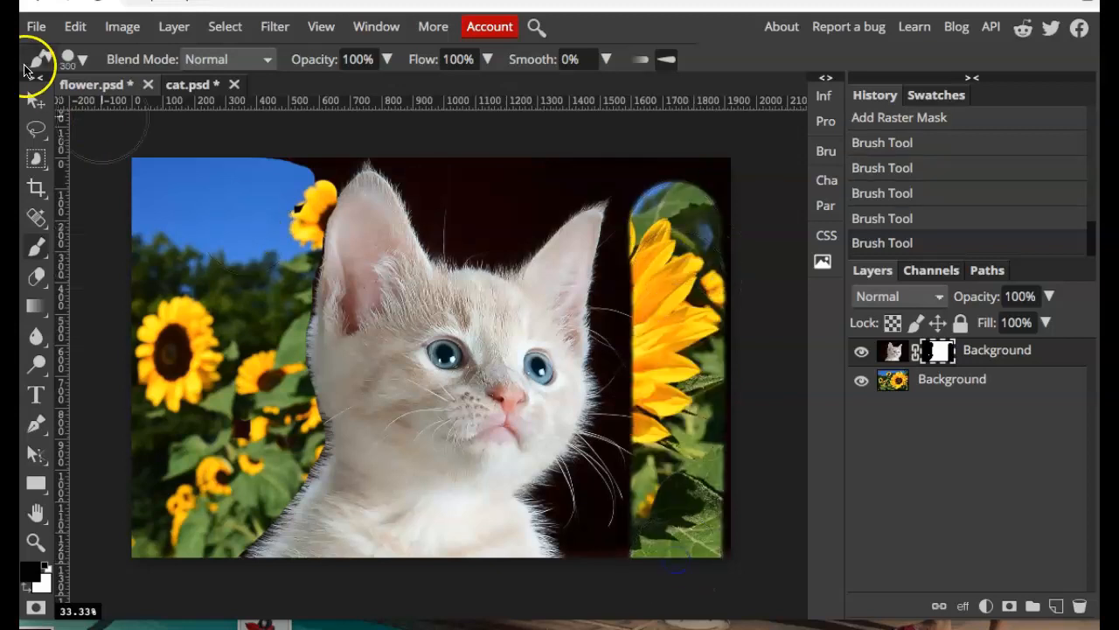
Paint black on the mask around both ears and close along the cat's right side to reveal the sunflowers.
{"action": "left_click", "coordinate": [83, 63]}
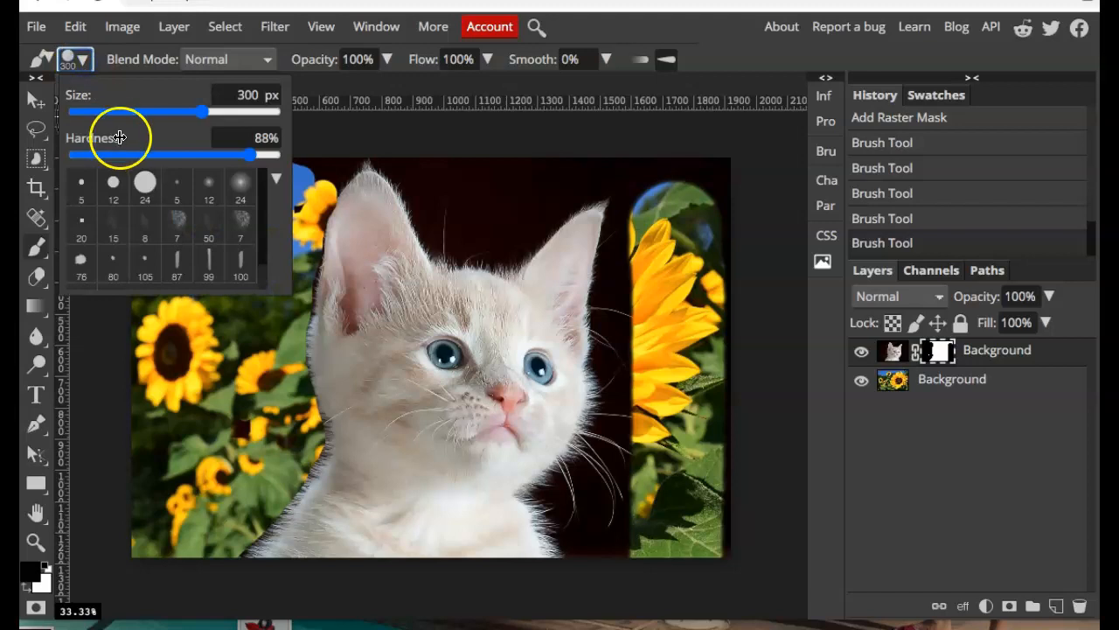
{"action": "mouse_move", "coordinate": [495, 183]}
{"action": "left_mouse_down"}
{"action": "mouse_move", "coordinate": [634, 155]}
{"action": "mouse_move", "coordinate": [671, 224]}
{"action": "mouse_move", "coordinate": [673, 254]}
{"action": "mouse_move", "coordinate": [724, 159]}
{"action": "mouse_move", "coordinate": [715, 262]}
{"action": "mouse_move", "coordinate": [663, 294]}
{"action": "mouse_move", "coordinate": [651, 288]}
{"action": "mouse_move", "coordinate": [661, 218]}
{"action": "mouse_move", "coordinate": [644, 323]}
{"action": "mouse_move", "coordinate": [651, 459]}
{"action": "mouse_move", "coordinate": [612, 551]}
{"action": "mouse_move", "coordinate": [592, 513]}
{"action": "mouse_move", "coordinate": [630, 475]}
{"action": "mouse_move", "coordinate": [648, 344]}
{"action": "mouse_move", "coordinate": [468, 210]}
{"action": "mouse_move", "coordinate": [441, 153]}
{"action": "left_mouse_up"}
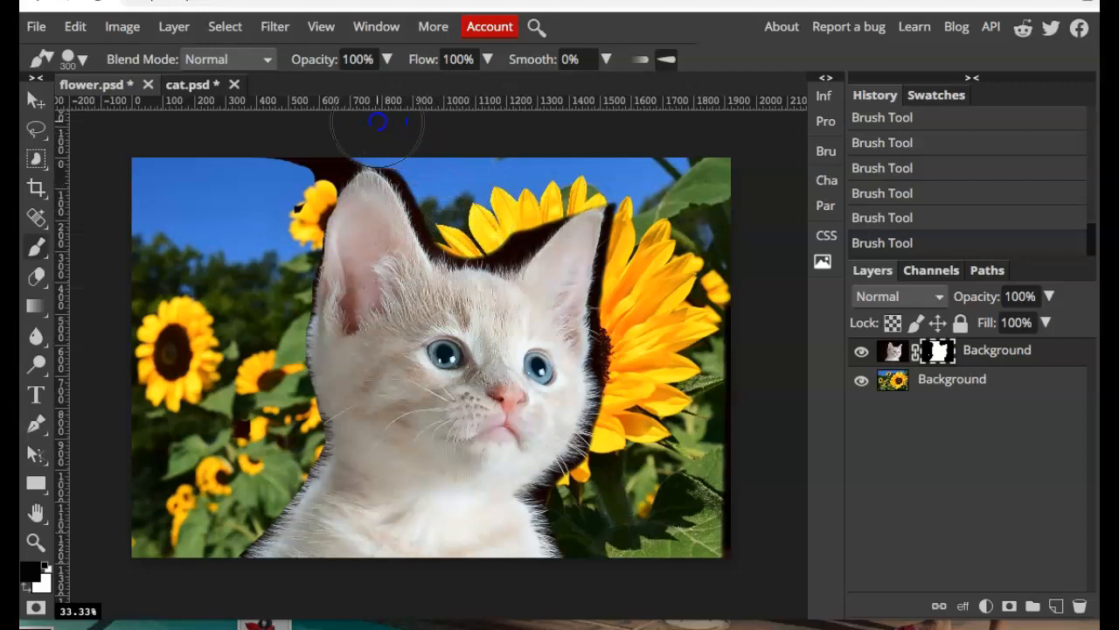
{"action": "left_click_drag", "start_coordinate": [312, 140], "coordinate": [277, 203]}
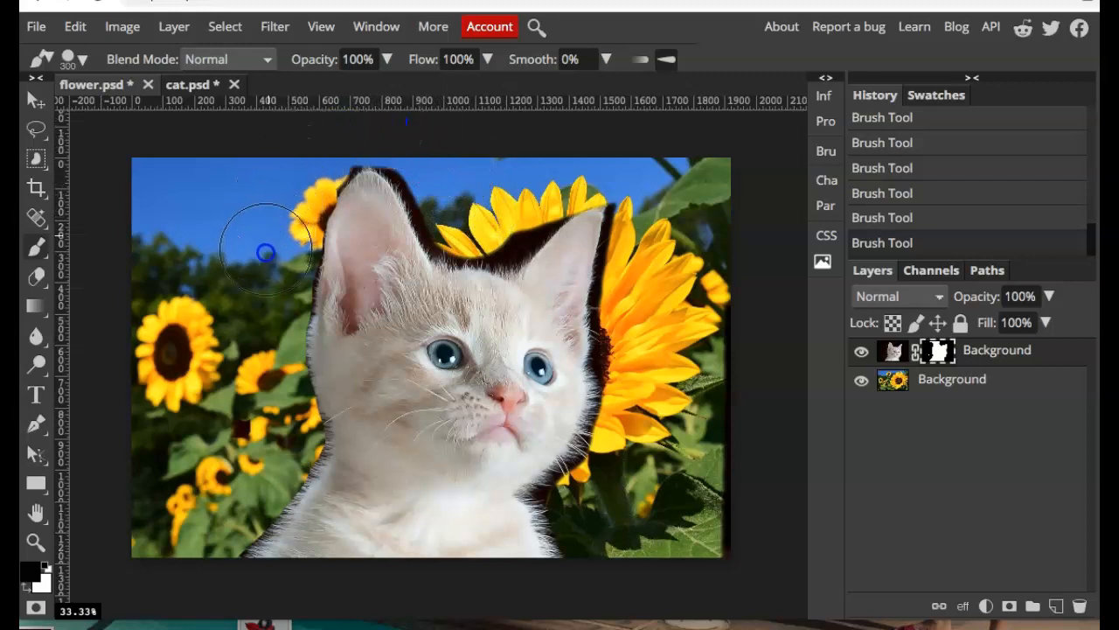
{"action": "mouse_move", "coordinate": [472, 173]}
{"action": "left_mouse_down"}
{"action": "mouse_move", "coordinate": [456, 203]}
{"action": "mouse_move", "coordinate": [405, 133]}
{"action": "mouse_move", "coordinate": [505, 185]}
{"action": "mouse_move", "coordinate": [519, 204]}
{"action": "mouse_move", "coordinate": [499, 212]}
{"action": "mouse_move", "coordinate": [529, 188]}
{"action": "mouse_move", "coordinate": [468, 221]}
{"action": "left_mouse_up"}
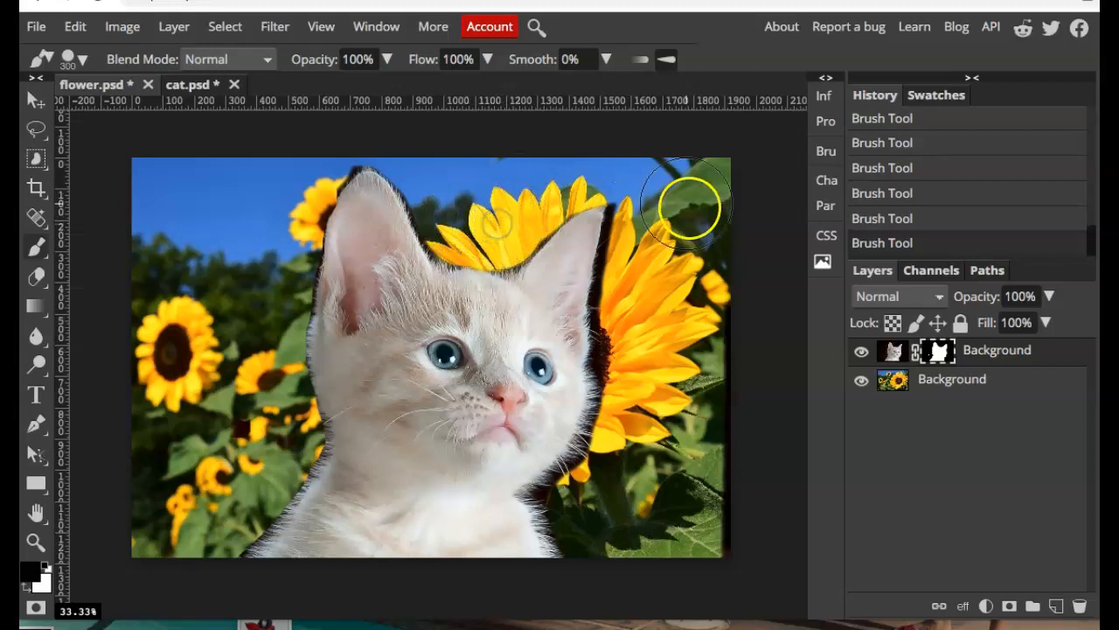
{"action": "mouse_move", "coordinate": [654, 219]}
{"action": "left_mouse_down"}
{"action": "mouse_move", "coordinate": [649, 396]}
{"action": "mouse_move", "coordinate": [599, 509]}
{"action": "left_mouse_up"}
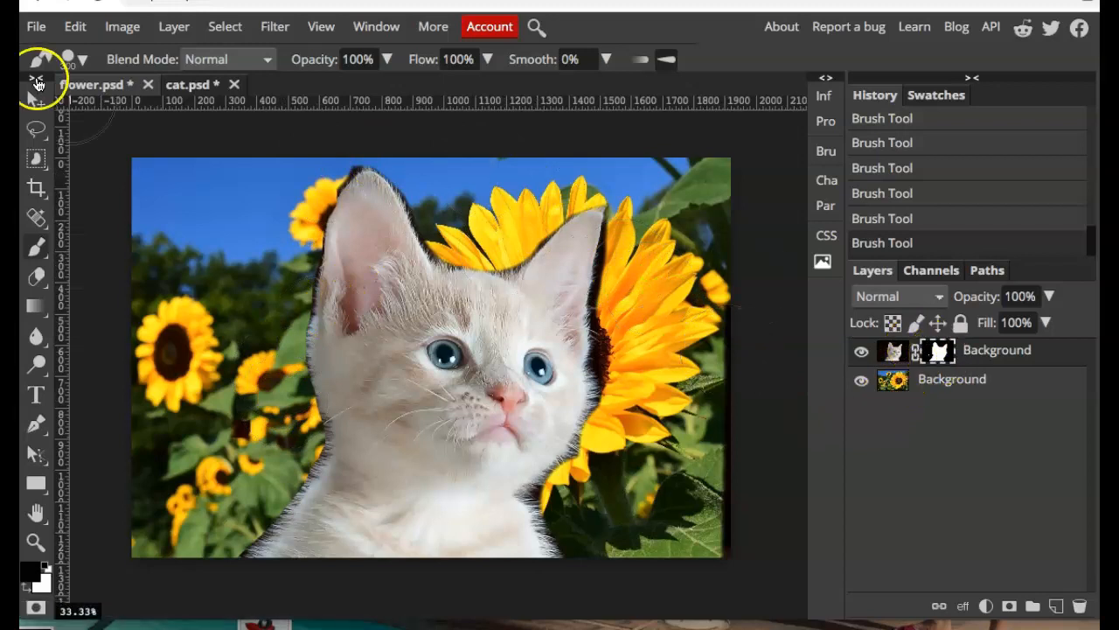
Paint black on the mask across the cat's face, and restore the face by painting white over the same area.
{"action": "left_click_drag", "start_coordinate": [589, 453], "coordinate": [459, 378]}
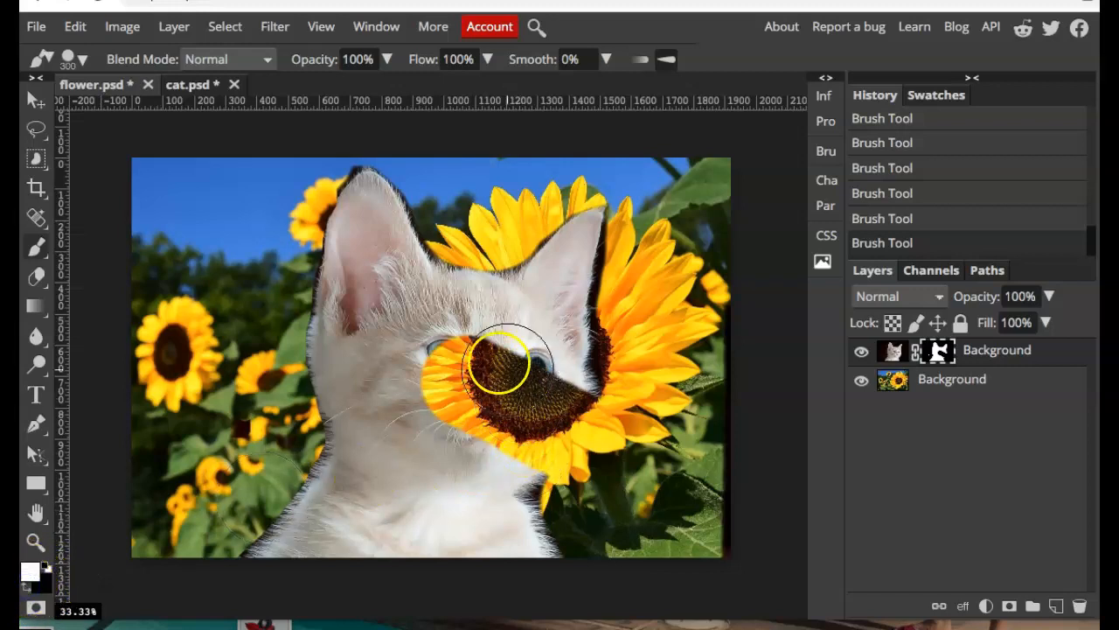
{"action": "left_click", "coordinate": [467, 353]}
{"action": "mouse_move", "coordinate": [452, 386]}
{"action": "left_mouse_down"}
{"action": "mouse_move", "coordinate": [426, 427]}
{"action": "mouse_move", "coordinate": [485, 396]}
{"action": "mouse_move", "coordinate": [519, 349]}
{"action": "mouse_move", "coordinate": [532, 363]}
{"action": "mouse_move", "coordinate": [521, 398]}
{"action": "mouse_move", "coordinate": [465, 448]}
{"action": "mouse_move", "coordinate": [506, 436]}
{"action": "mouse_move", "coordinate": [547, 388]}
{"action": "mouse_move", "coordinate": [507, 446]}
{"action": "mouse_move", "coordinate": [546, 391]}
{"action": "left_mouse_up"}
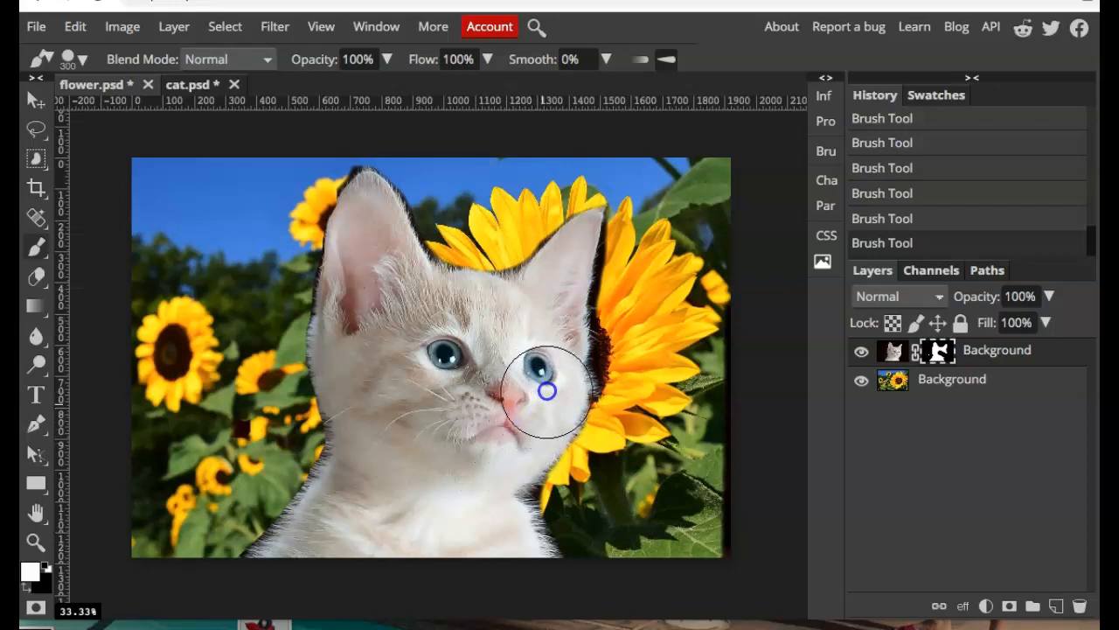